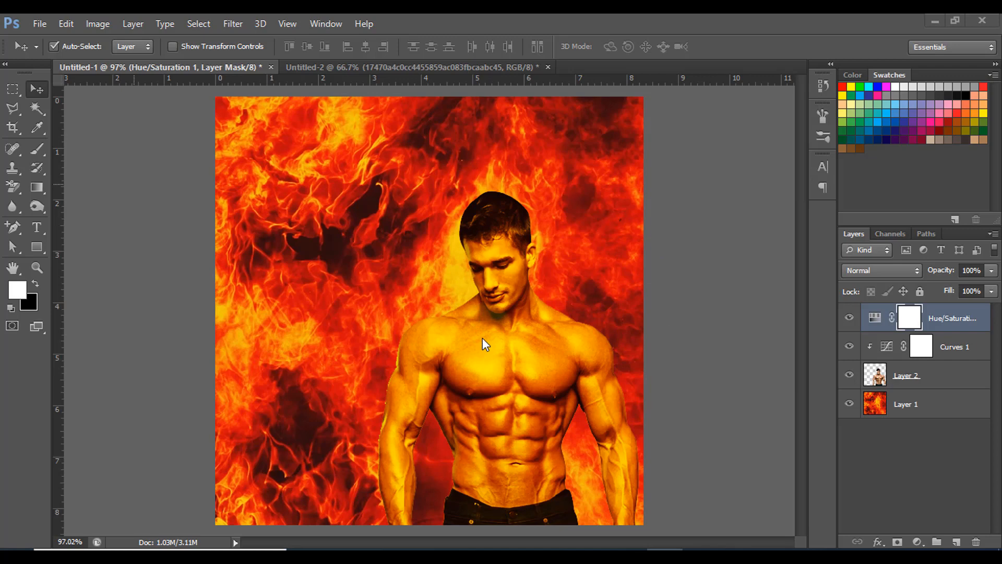
Delete the bodybuilder layer and the Curves and Hue/Saturation adjustment layers, keeping only the fire background layer
{"action": "left_click", "coordinate": [931, 377]}
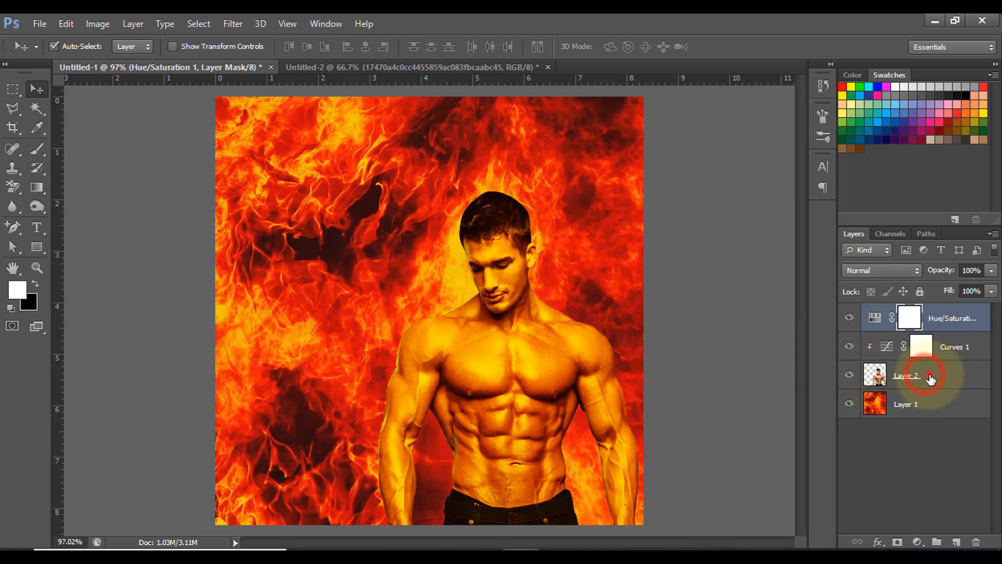
{"action": "key", "text": "Delete"}
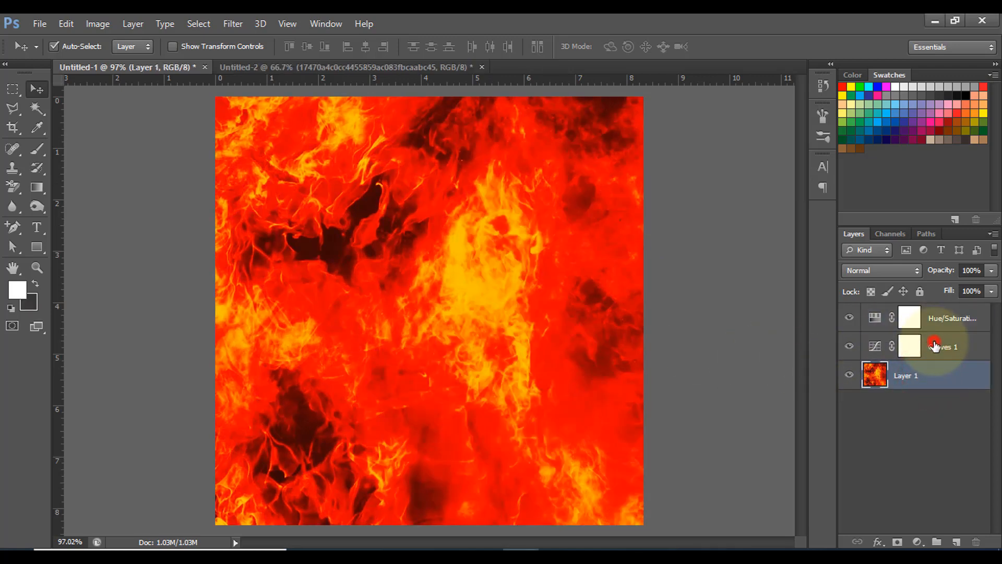
{"action": "left_click", "coordinate": [934, 346]}
{"action": "key", "text": "Delete"}
{"action": "left_click", "coordinate": [939, 320]}
{"action": "key", "text": "Delete"}
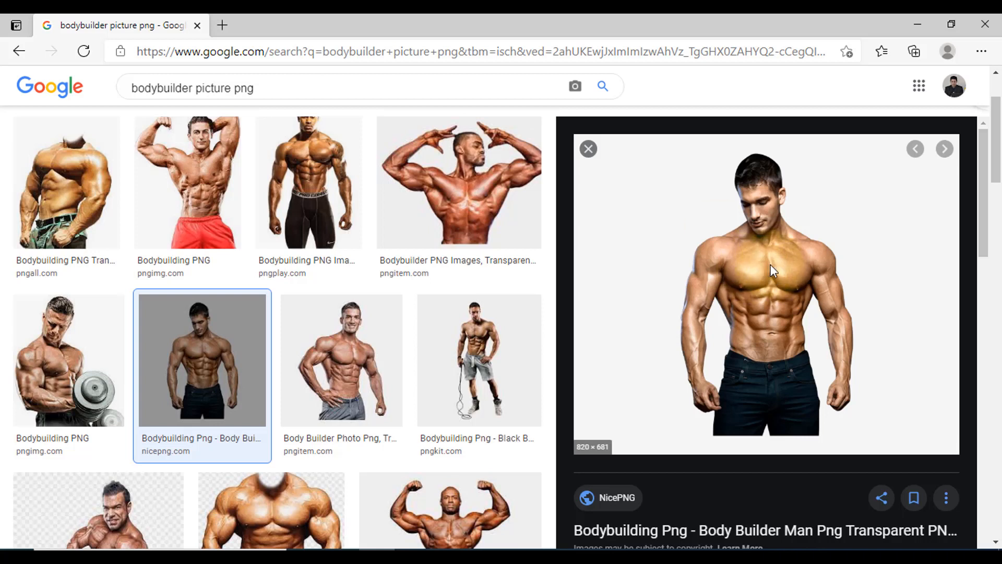
Copy the previewed bodybuilder image from the browser, paste it into the fire document in Photoshop and scale it to the canvas width
{"action": "right_click", "coordinate": [770, 265]}
{"action": "left_click", "coordinate": [616, 398]}
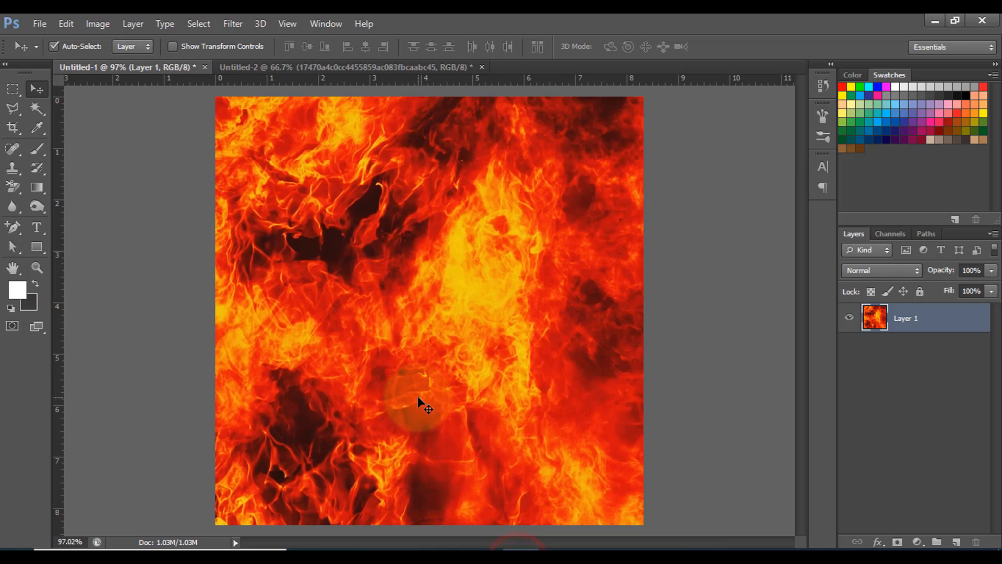
{"action": "key", "text": "ctrl+v"}
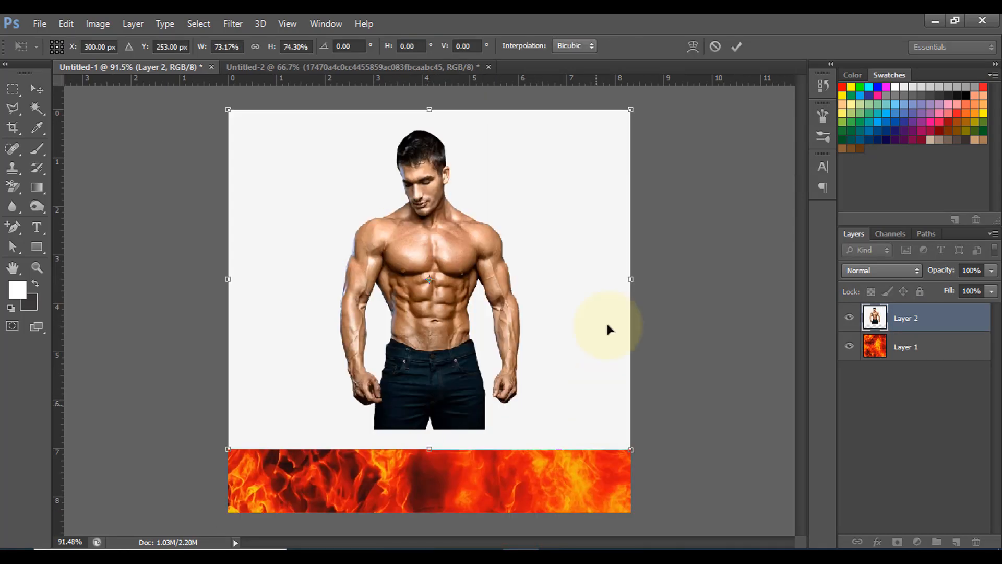
{"action": "left_click", "coordinate": [736, 45]}
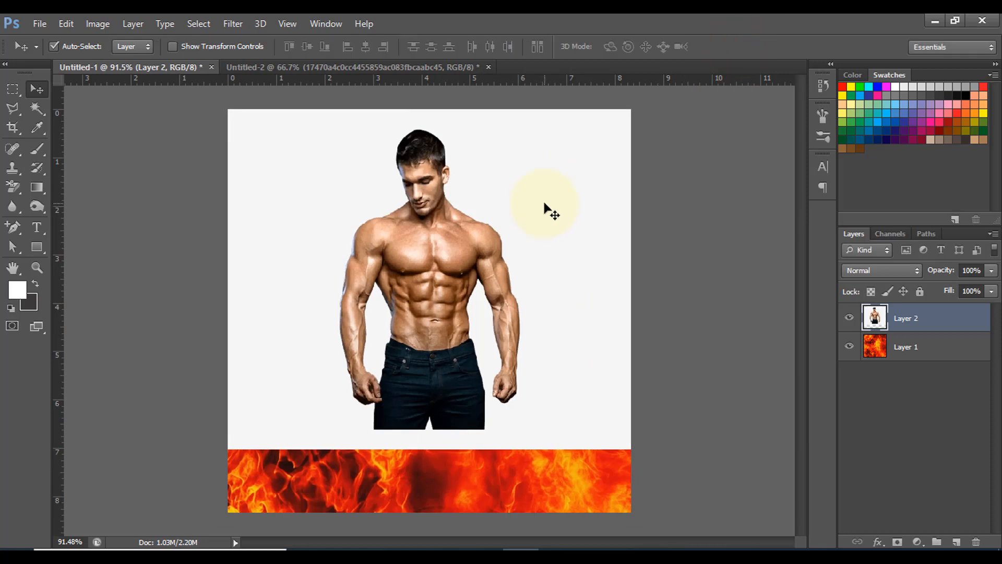
Remove the white background around the bodybuilder and inside the arm gap with the Magic Wand, and clear the selection
{"action": "left_click", "coordinate": [37, 108]}
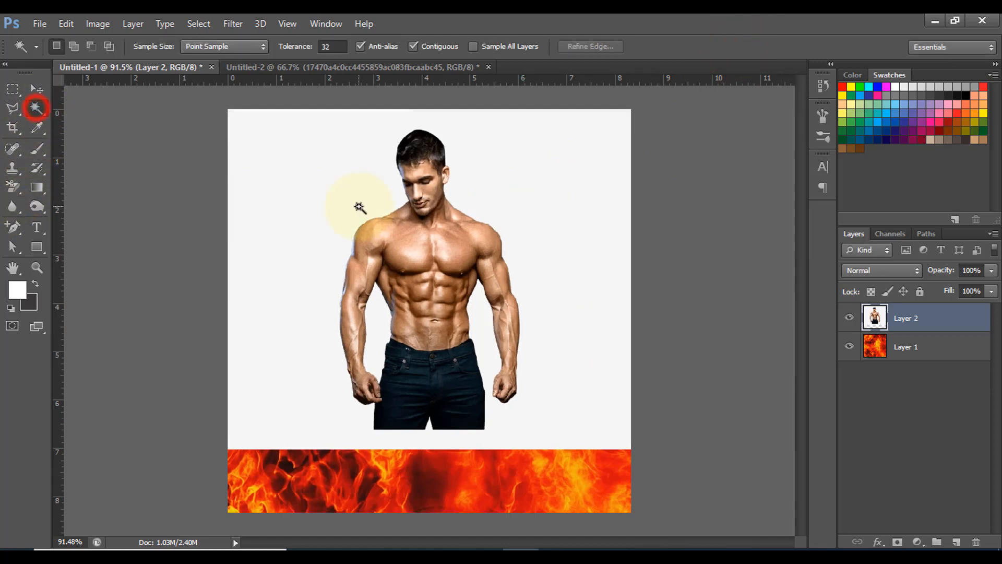
{"action": "left_click", "coordinate": [302, 187]}
{"action": "key", "text": "Delete"}
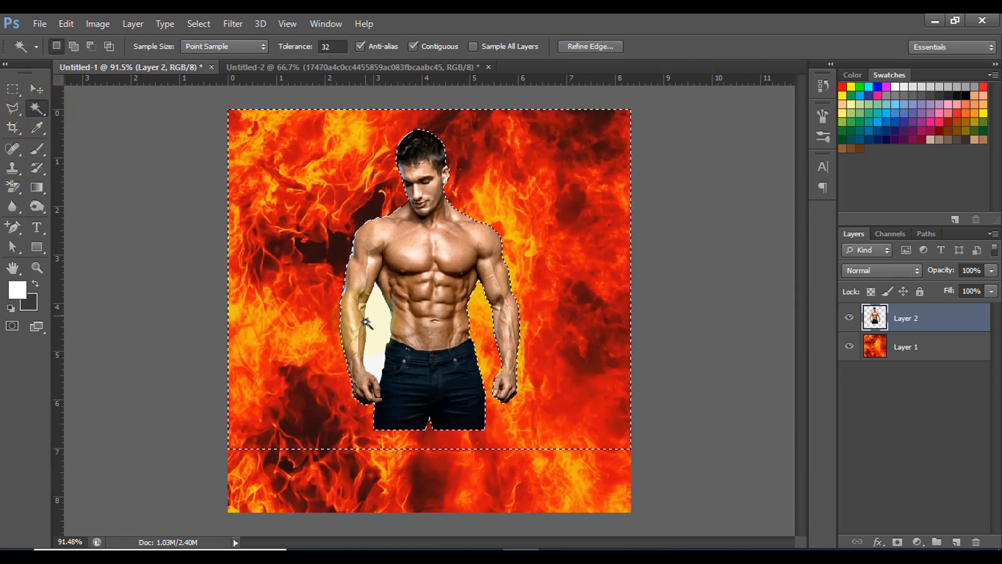
{"action": "left_click", "coordinate": [368, 324]}
{"action": "key", "text": "Delete"}
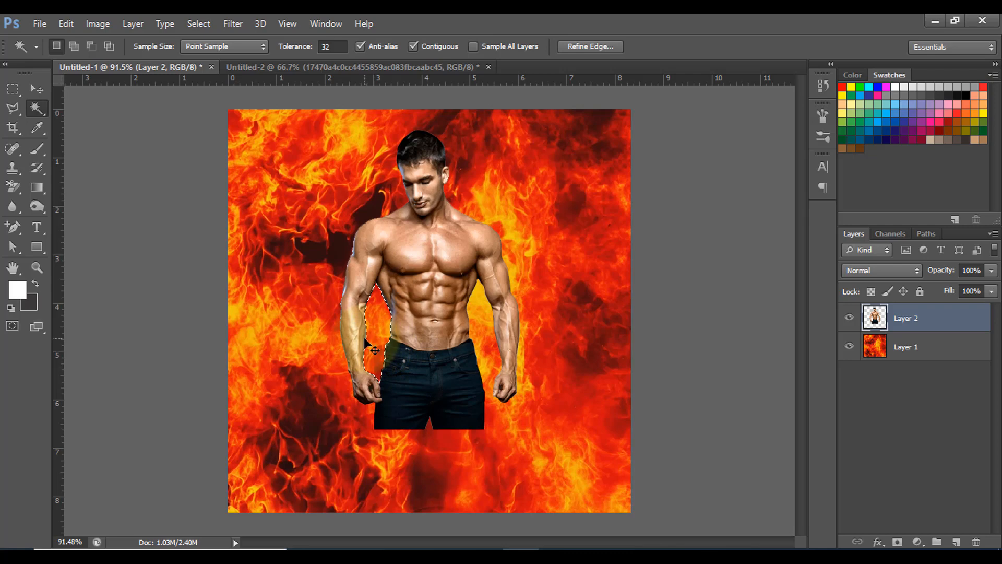
{"action": "key", "text": "ctrl+d"}
Move the bodybuilder to the lower right of the canvas and enlarge him to about 110%
{"action": "left_click", "coordinate": [37, 89]}
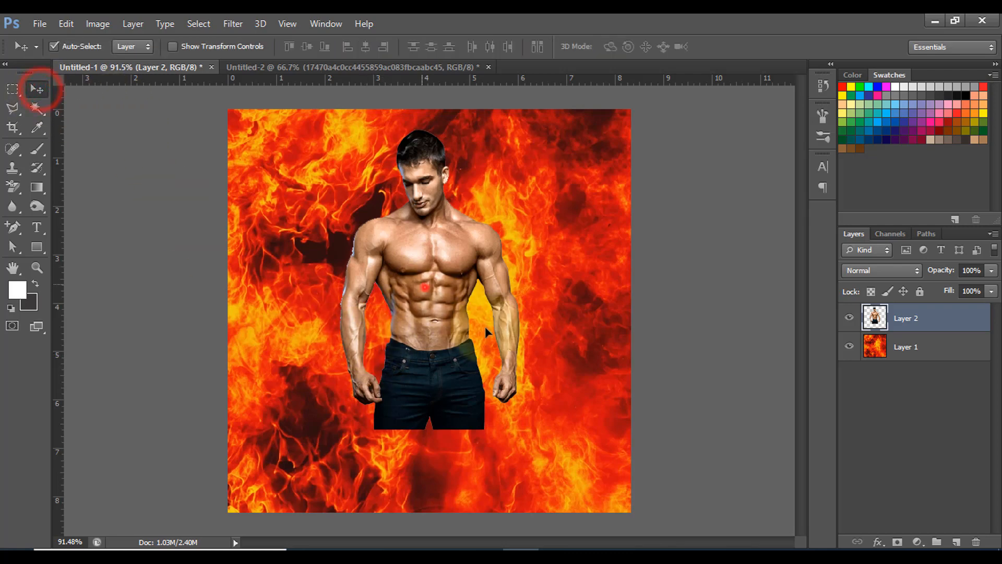
{"action": "left_click_drag", "start_coordinate": [415, 290], "coordinate": [533, 370]}
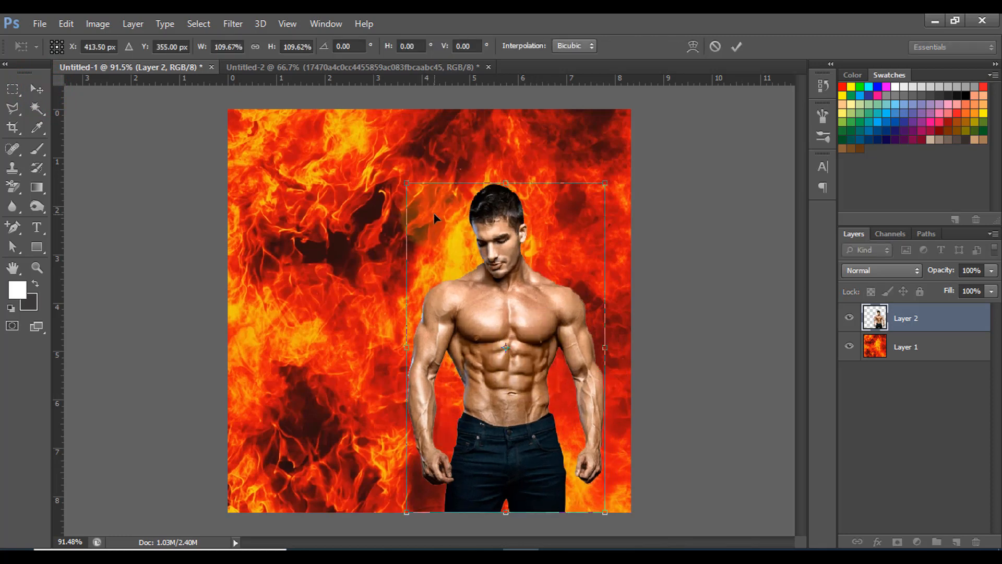
{"action": "left_click_drag", "start_coordinate": [406, 184], "coordinate": [405, 182]}
{"action": "left_click", "coordinate": [736, 46]}
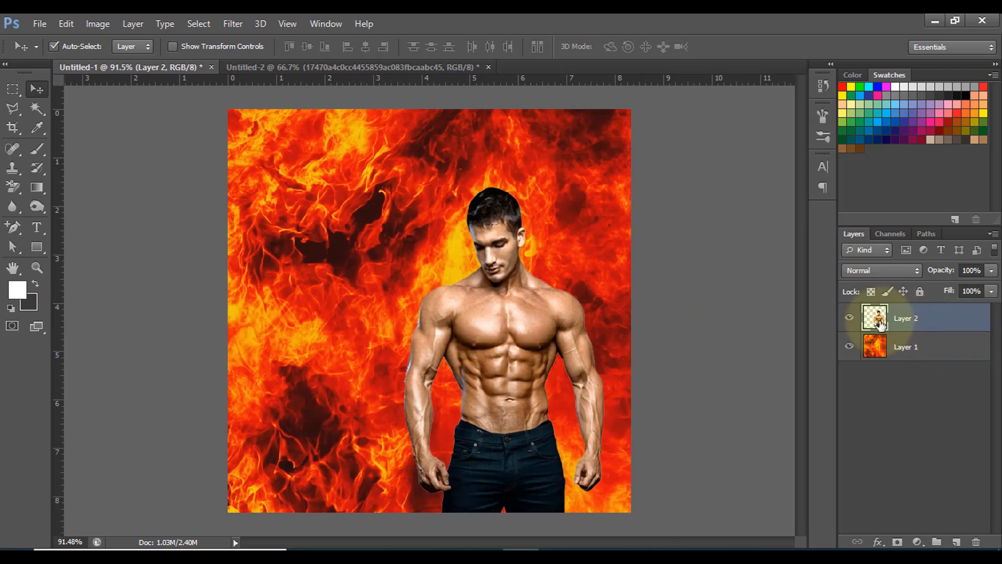
Add a Curves adjustment layer above the bodybuilder layer and clip it to that layer
{"action": "left_click", "coordinate": [931, 319]}
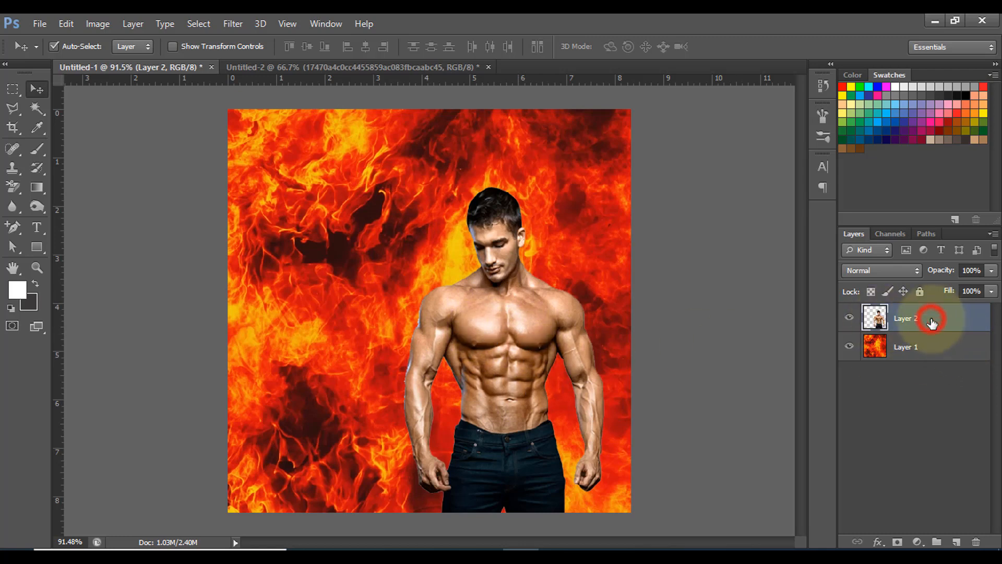
{"action": "left_click", "coordinate": [917, 543]}
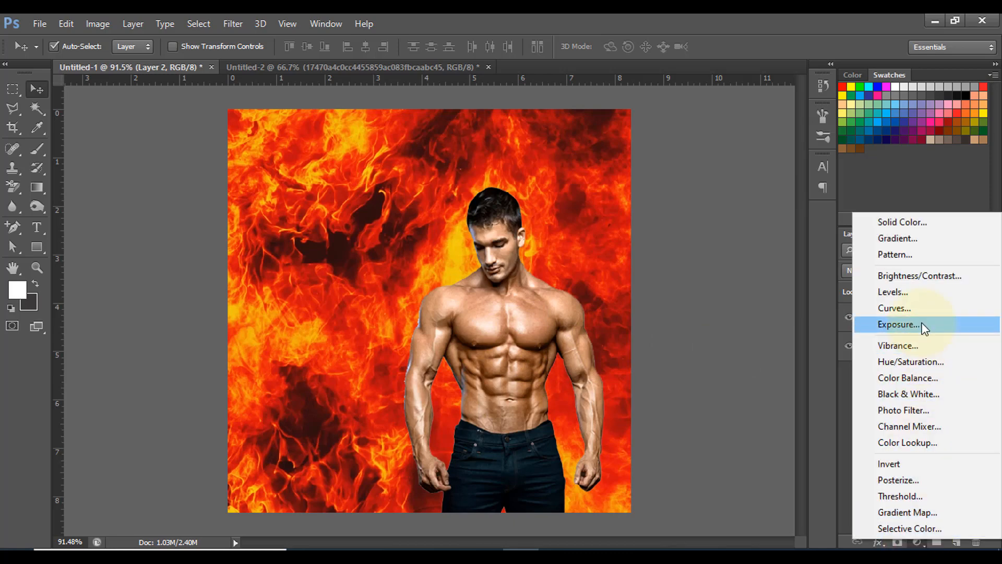
{"action": "left_click", "coordinate": [915, 308]}
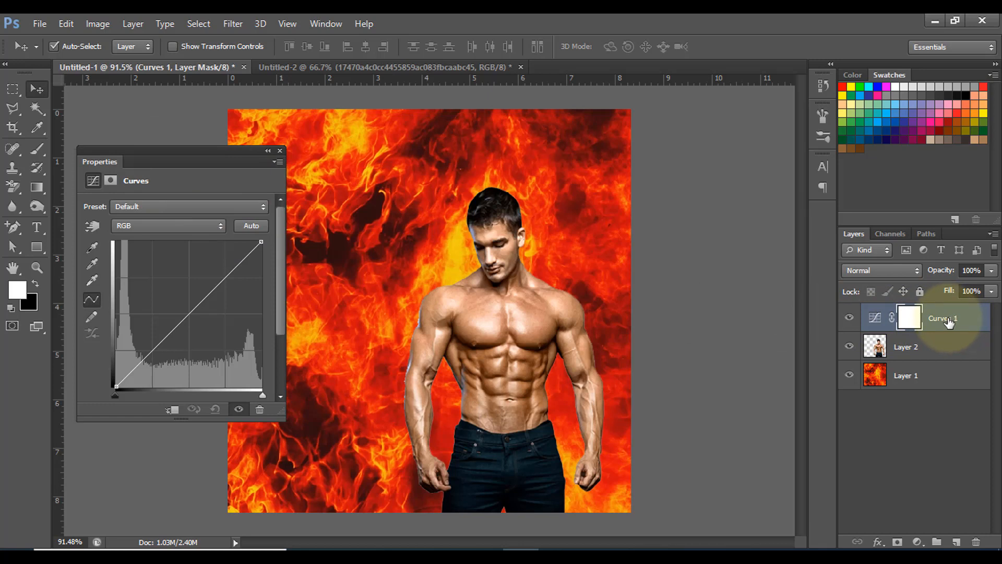
{"action": "key", "text": "ctrl+alt+g"}
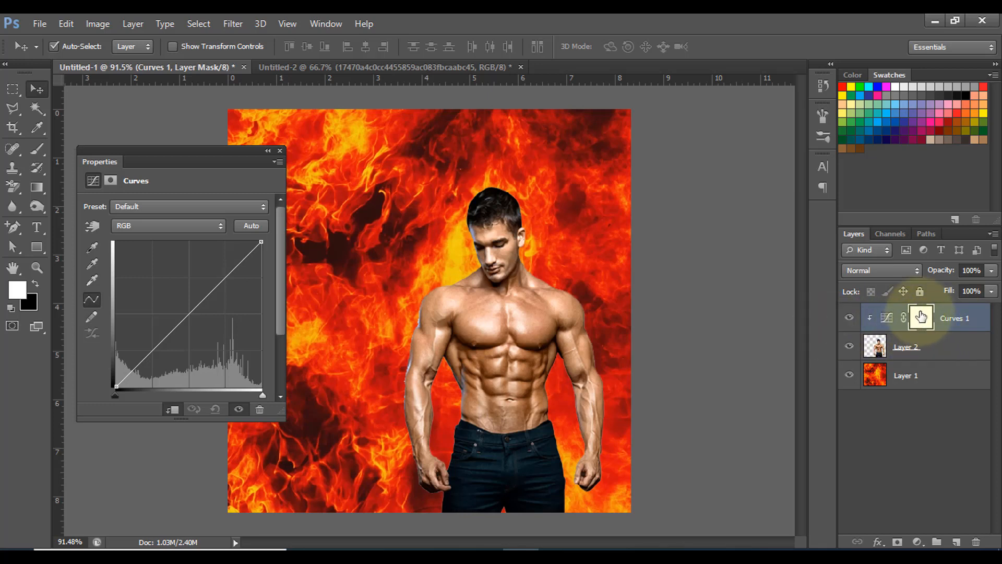
In the Curves auto colour options, choose Find Dark & Light Colors and set the shadow target to 2e0e0d sampled from the fire's dark area
{"action": "left_click", "coordinate": [886, 321]}
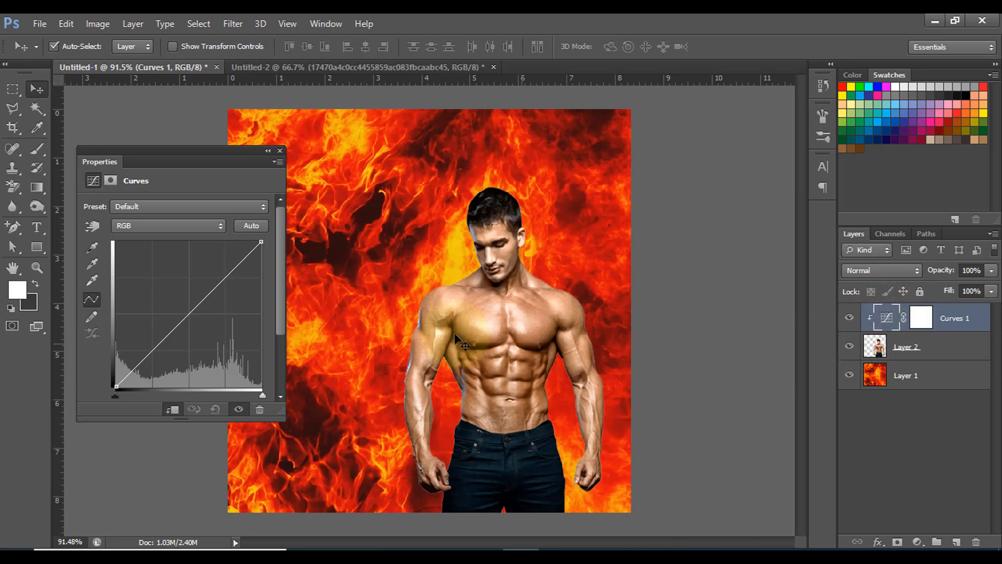
{"action": "left_click", "coordinate": [254, 226]}
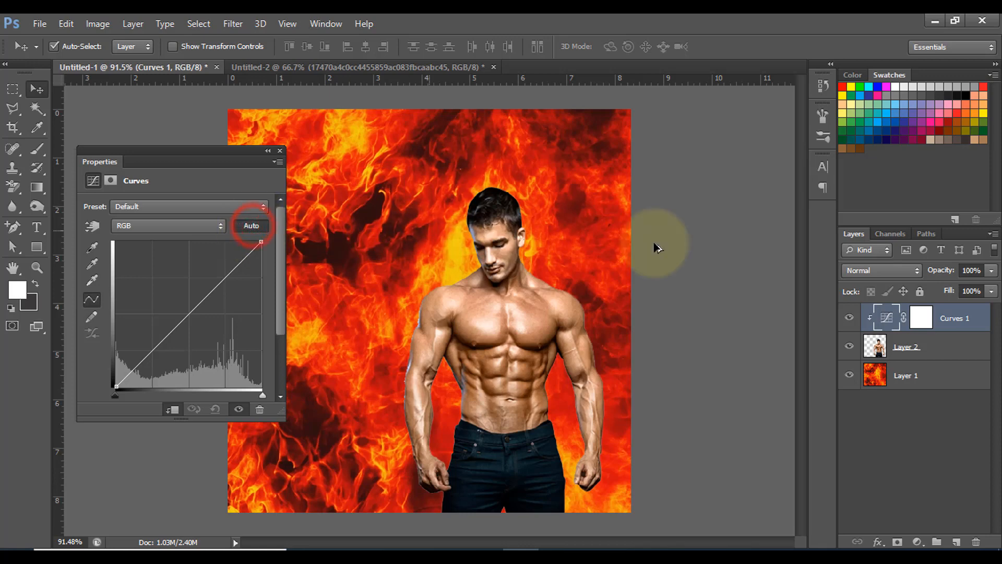
{"action": "left_click_drag", "start_coordinate": [778, 145], "coordinate": [767, 155]}
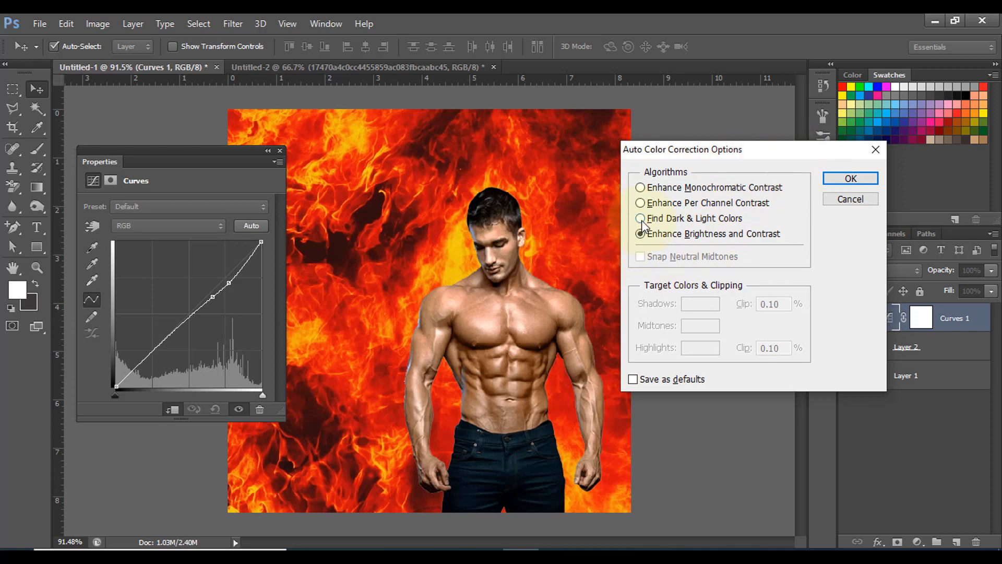
{"action": "left_click", "coordinate": [657, 219]}
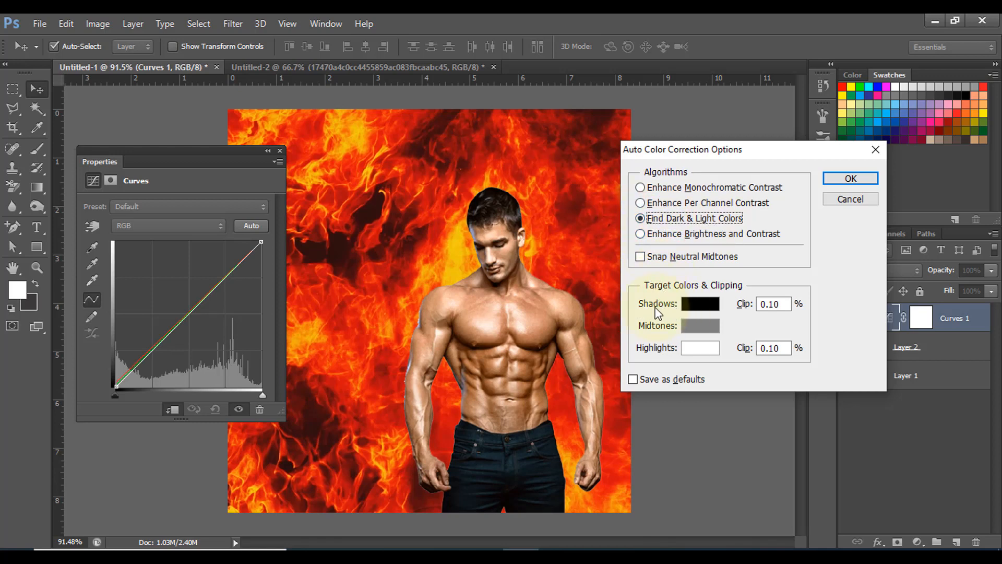
{"action": "left_click", "coordinate": [708, 307]}
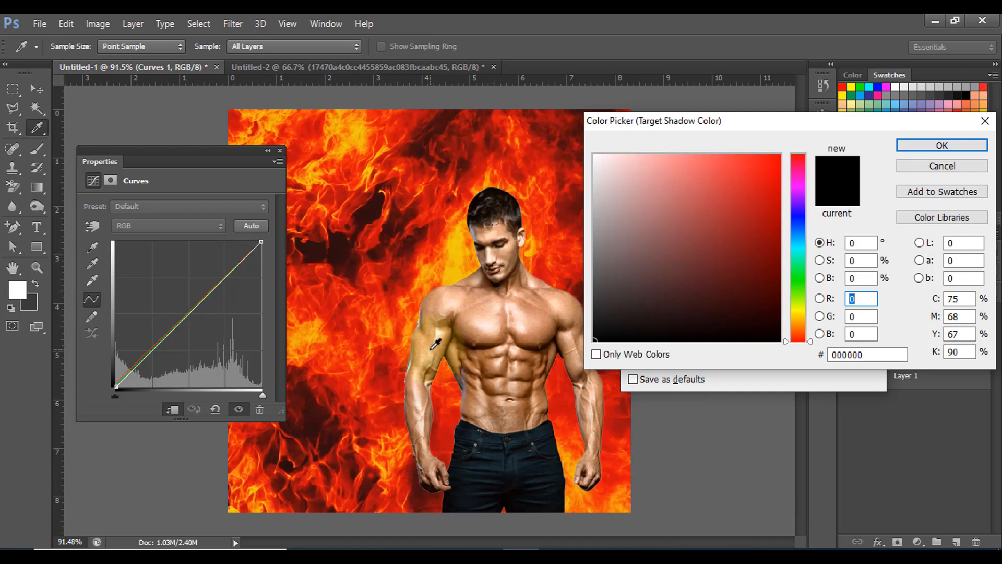
{"action": "left_click", "coordinate": [373, 208]}
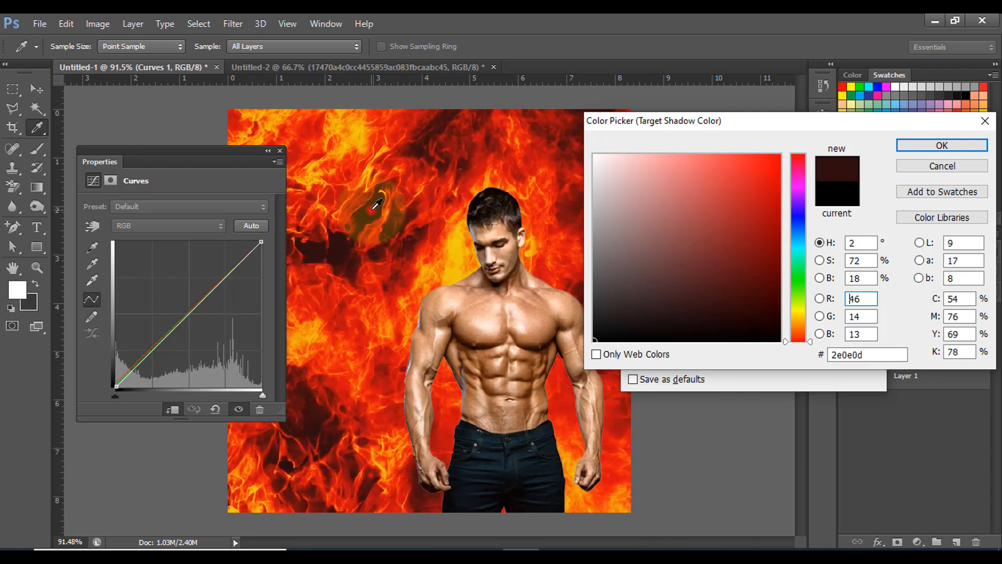
{"action": "left_click", "coordinate": [934, 148]}
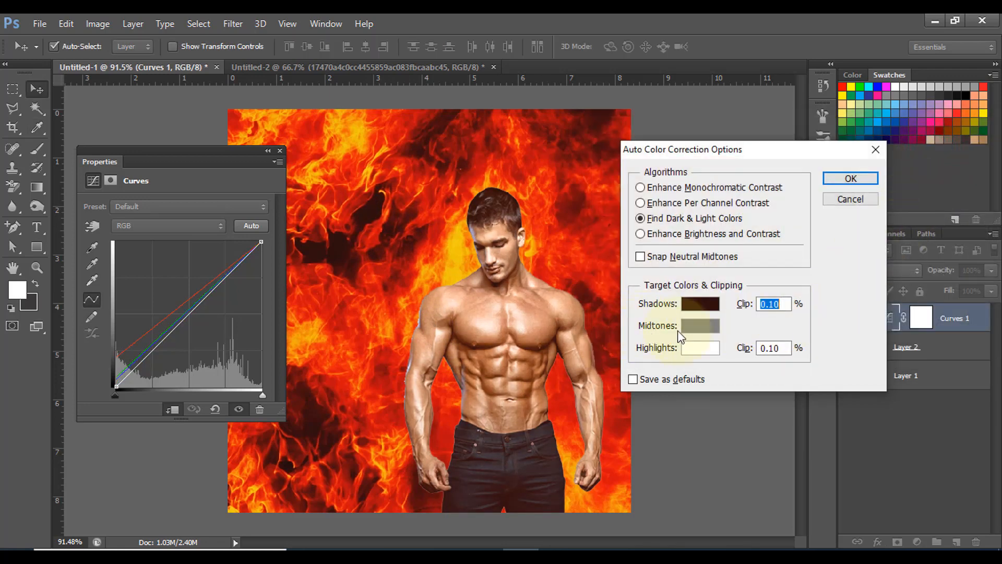
Set the highlight target to the bright yellow f3ca12 sampled from the fire, and apply the correction without saving the colours as defaults
{"action": "left_click", "coordinate": [702, 347]}
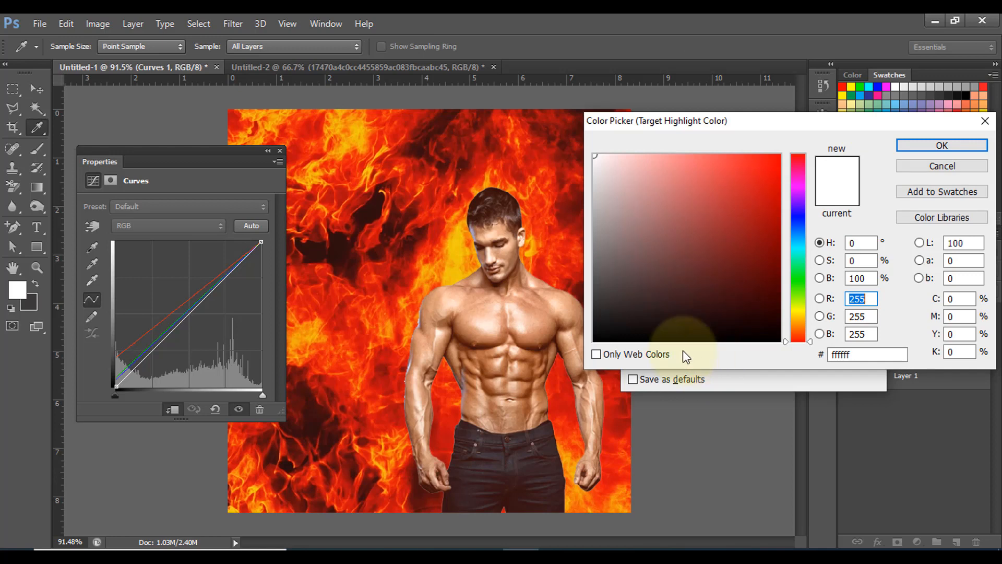
{"action": "left_click", "coordinate": [455, 245]}
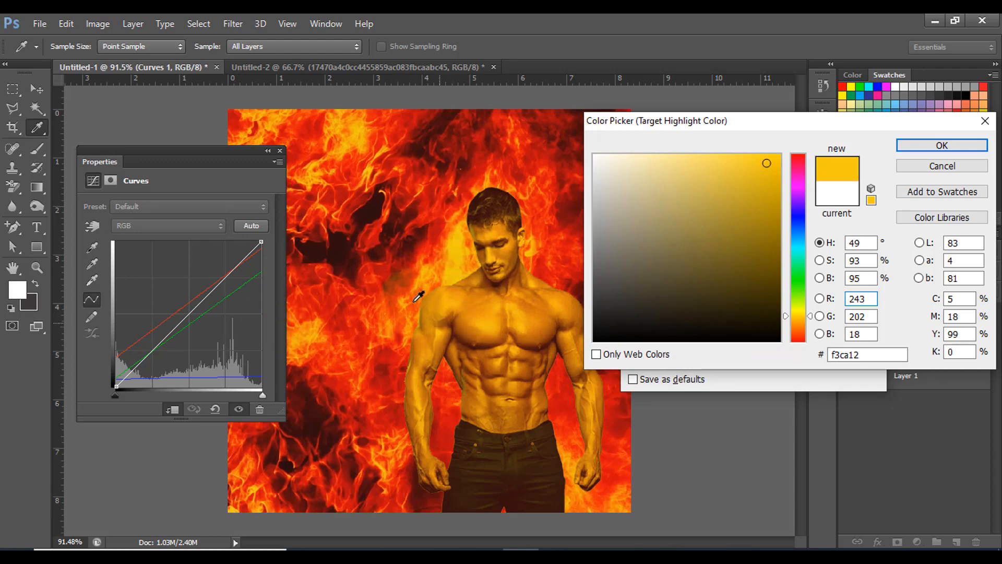
{"action": "left_click", "coordinate": [939, 145]}
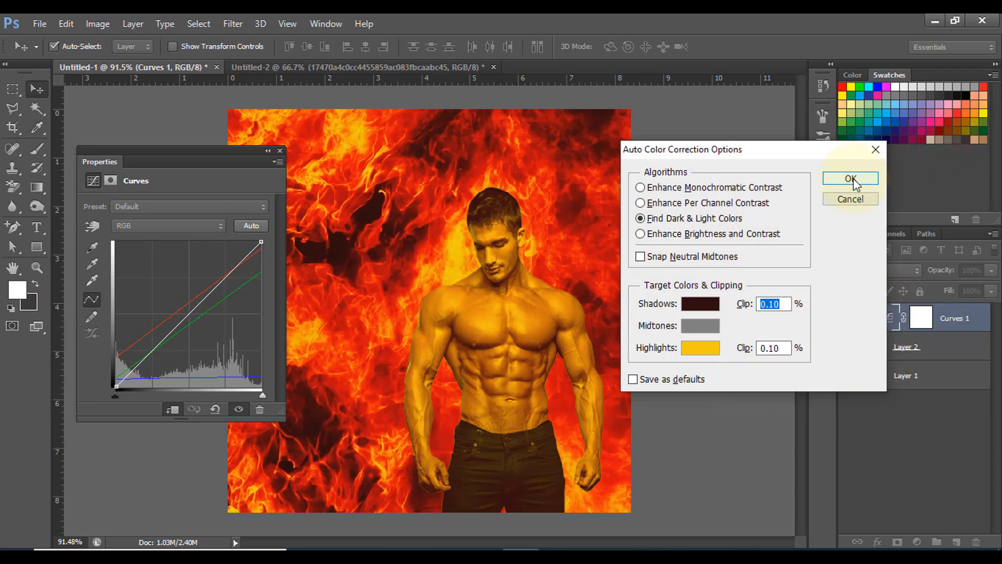
{"action": "left_click", "coordinate": [854, 179]}
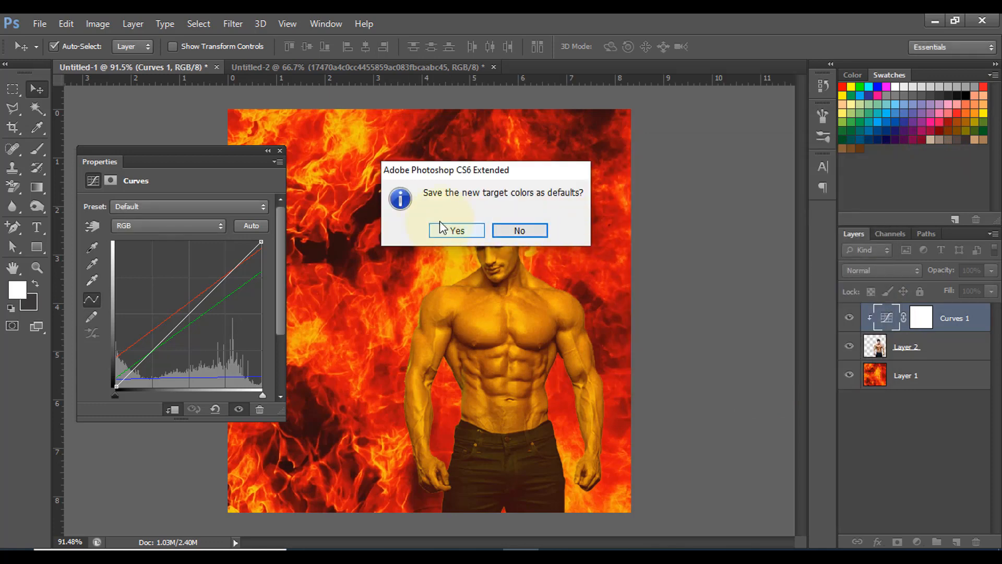
{"action": "left_click", "coordinate": [526, 232]}
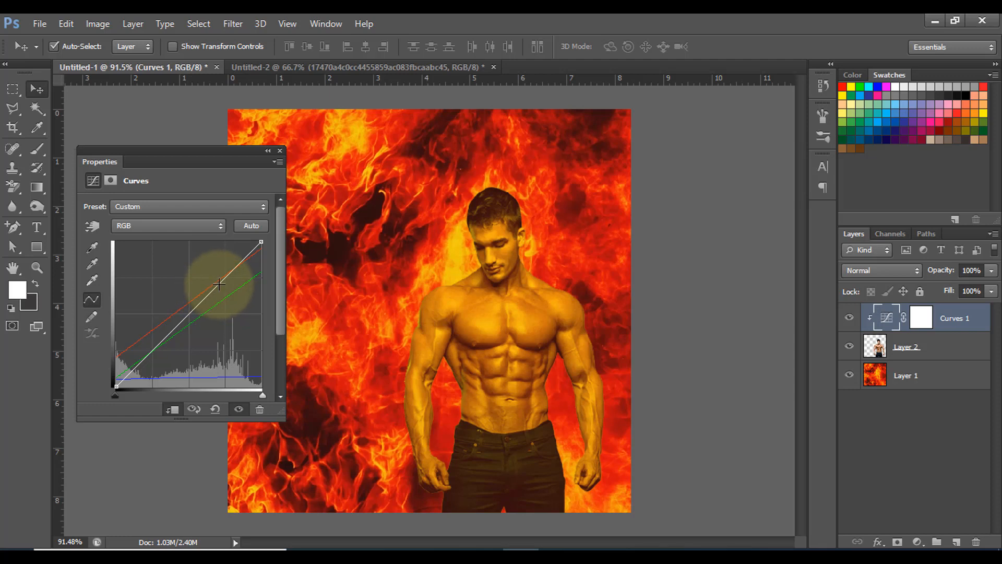
Shape the RGB curve into an S by raising the highlights and lowering the shadows to boost the bodybuilder's contrast
{"action": "left_click_drag", "start_coordinate": [218, 284], "coordinate": [207, 276]}
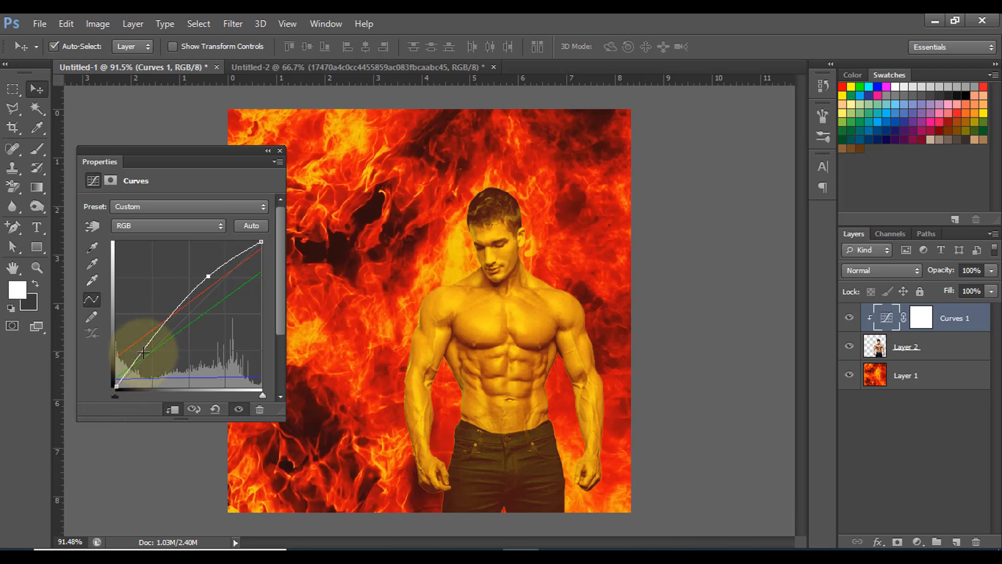
{"action": "left_click_drag", "start_coordinate": [141, 352], "coordinate": [159, 361]}
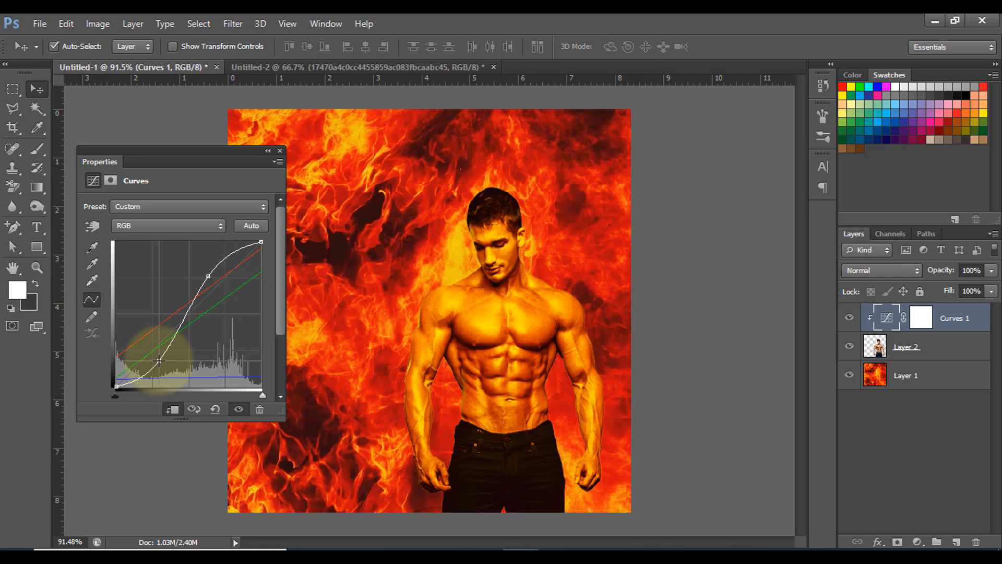
{"action": "left_click", "coordinate": [280, 151]}
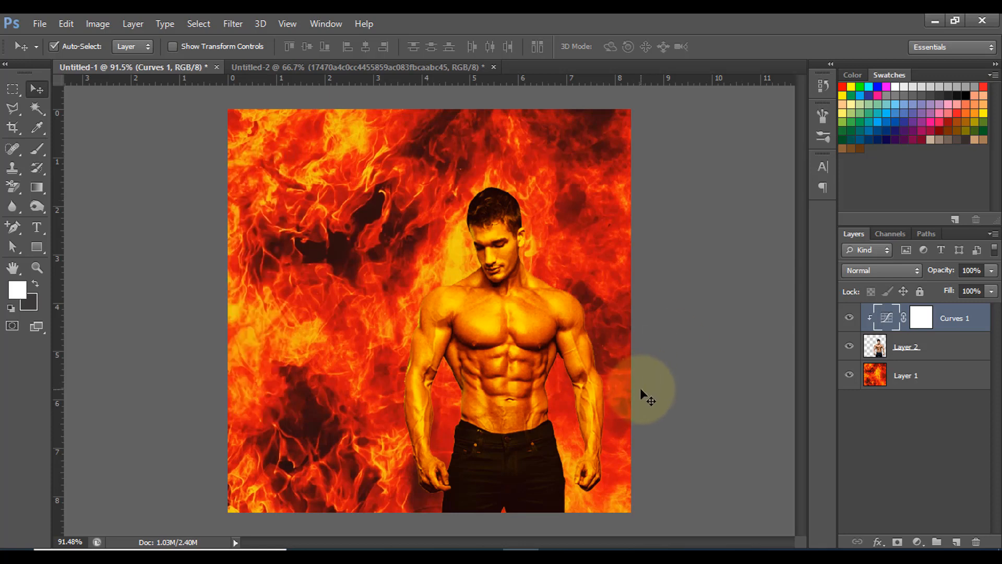
Add a Hue/Saturation adjustment layer on top of the stack with saturation set to +15
{"action": "left_click", "coordinate": [917, 542]}
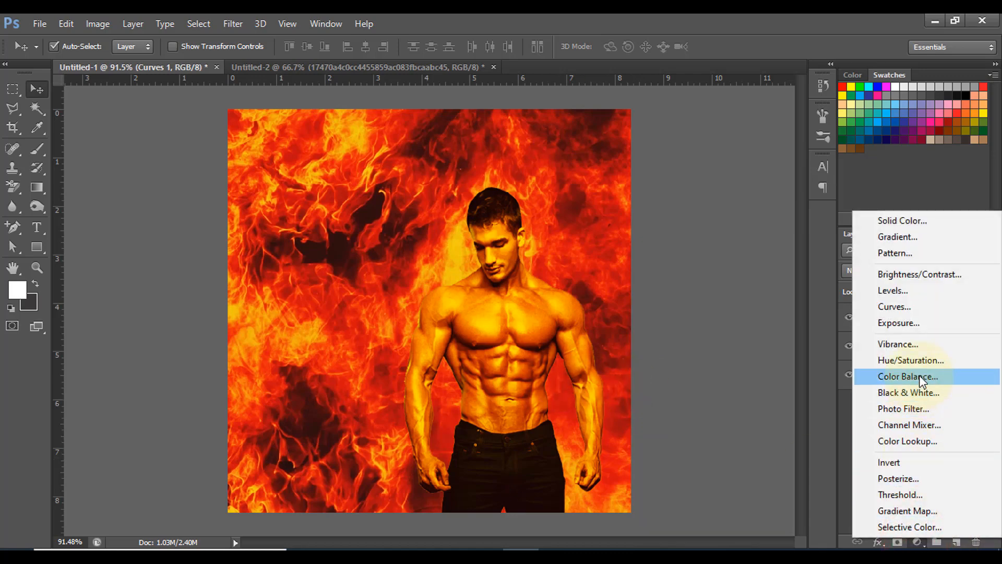
{"action": "left_click", "coordinate": [919, 360]}
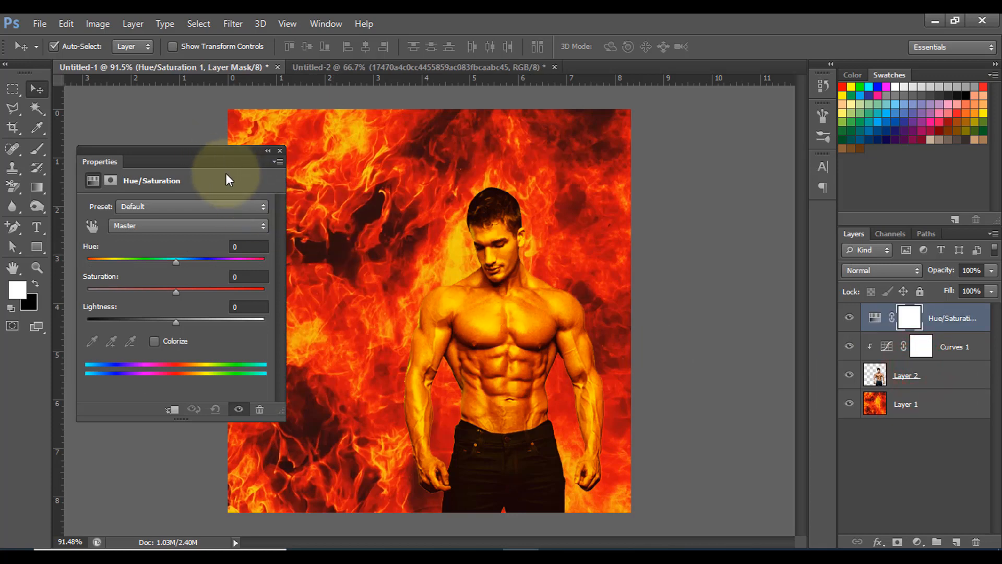
{"action": "left_click_drag", "start_coordinate": [178, 291], "coordinate": [191, 291]}
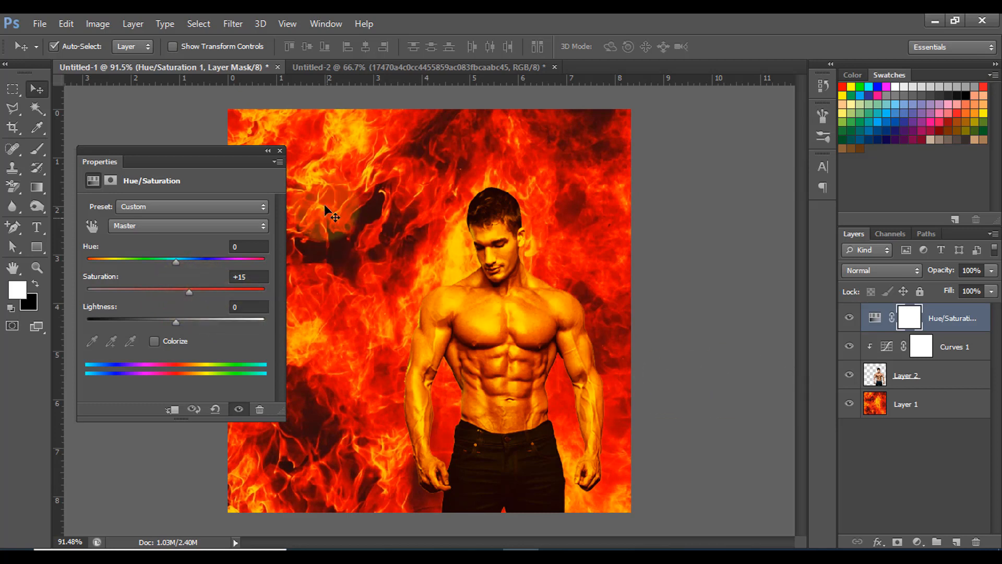
{"action": "left_click", "coordinate": [280, 151]}
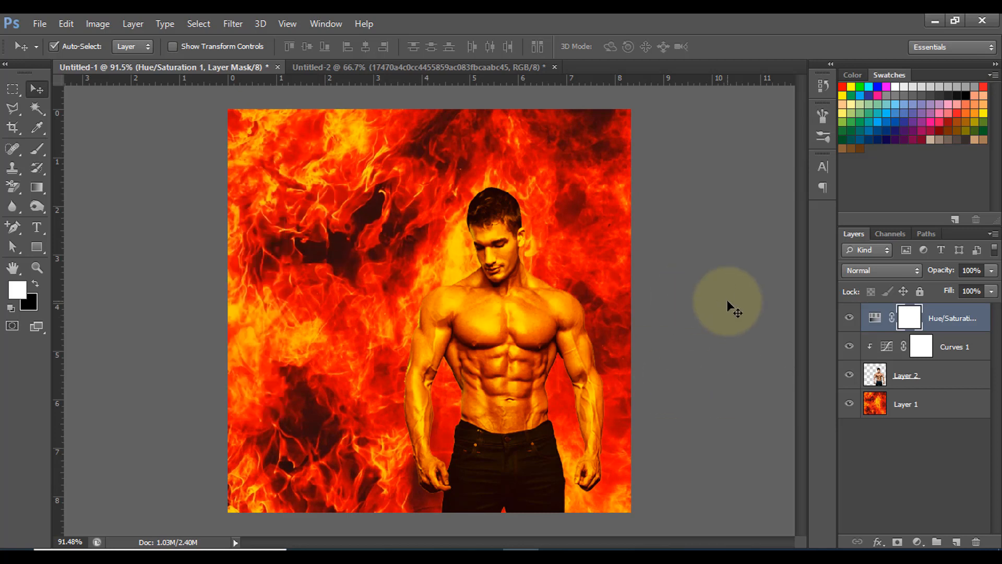